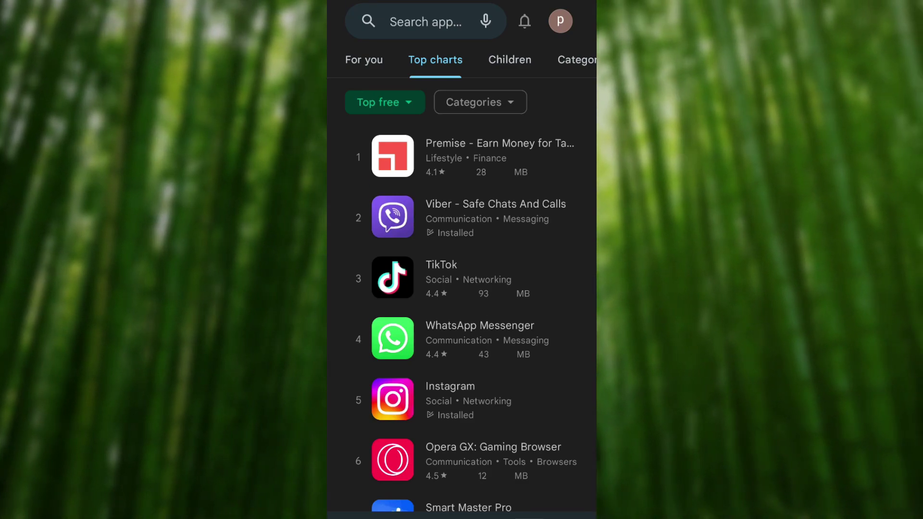
- Check TikTok's age rating on its details page from Top charts
drag(498, 428, 497, 381)
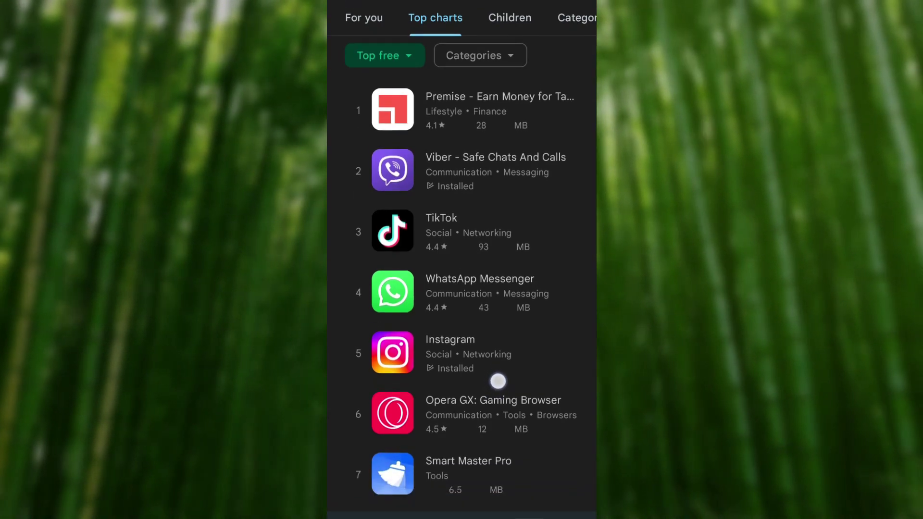
click(442, 272)
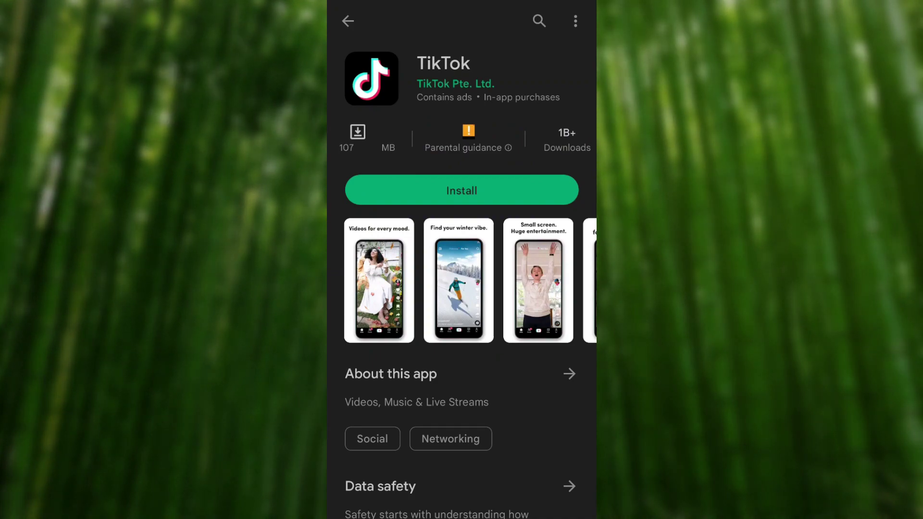
drag(371, 278, 433, 278)
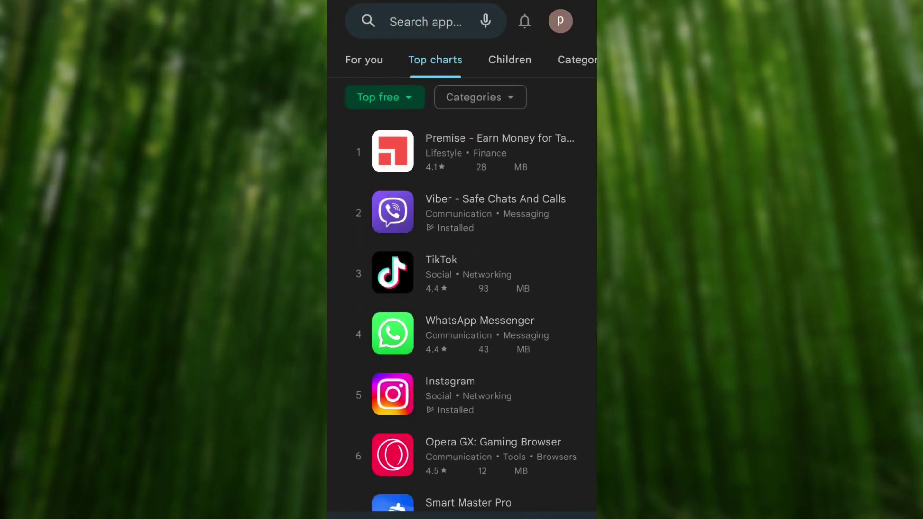
- Rerun the pubg search and check PUBG MOBILE's details page
click(419, 23)
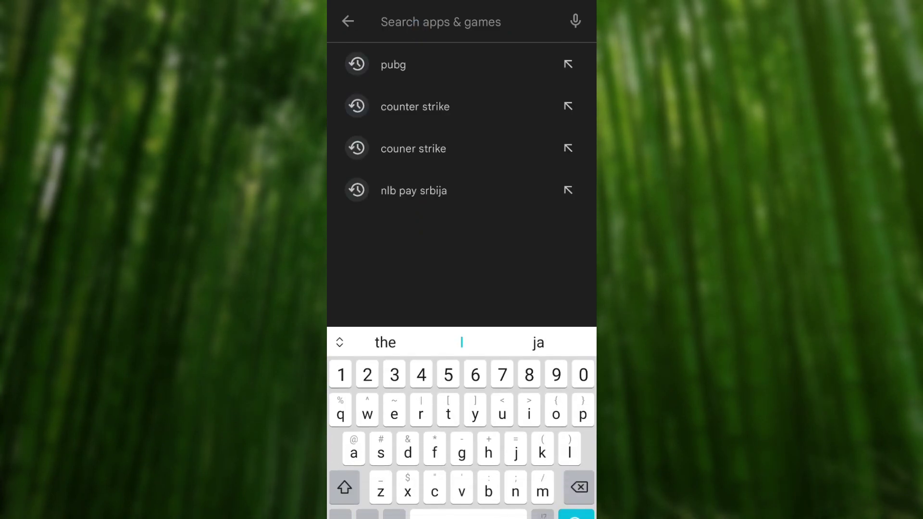
click(421, 62)
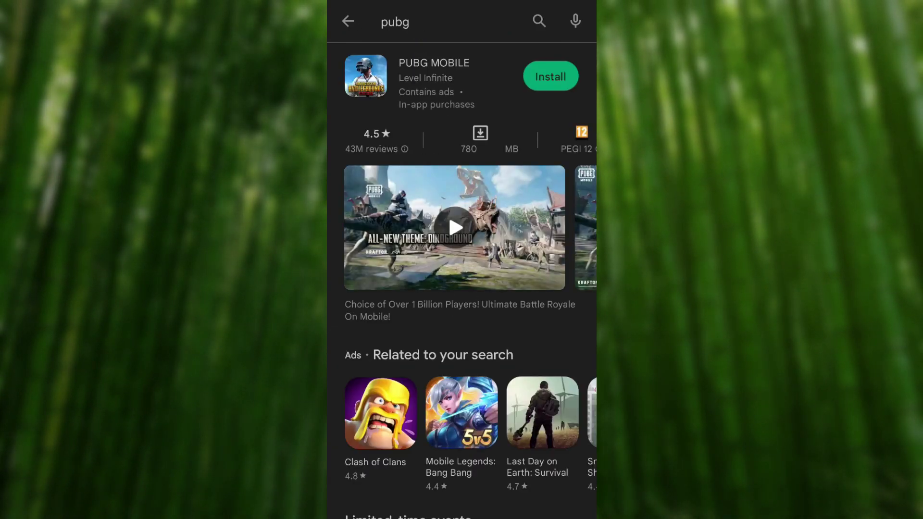
click(432, 63)
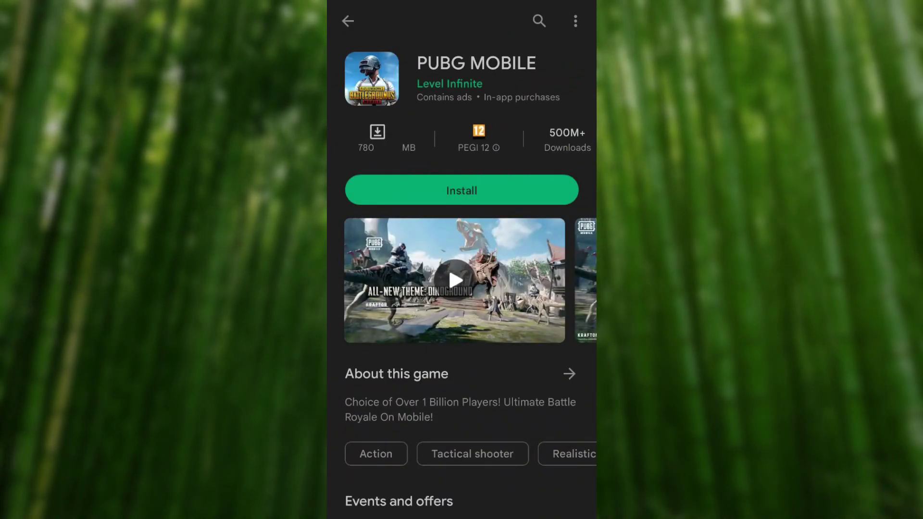
click(348, 21)
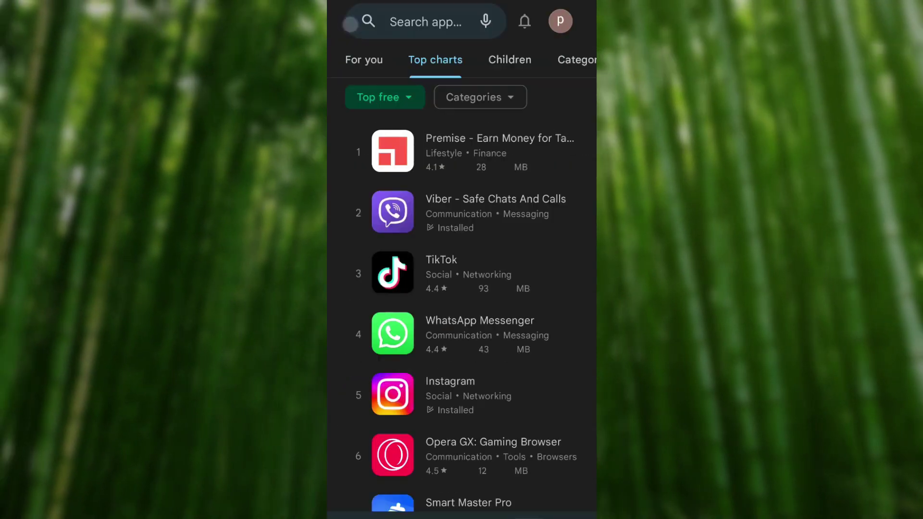
- Search tinder, view Tinder - Dating Made Easy's details, then return to results
click(418, 23)
text(tinder)
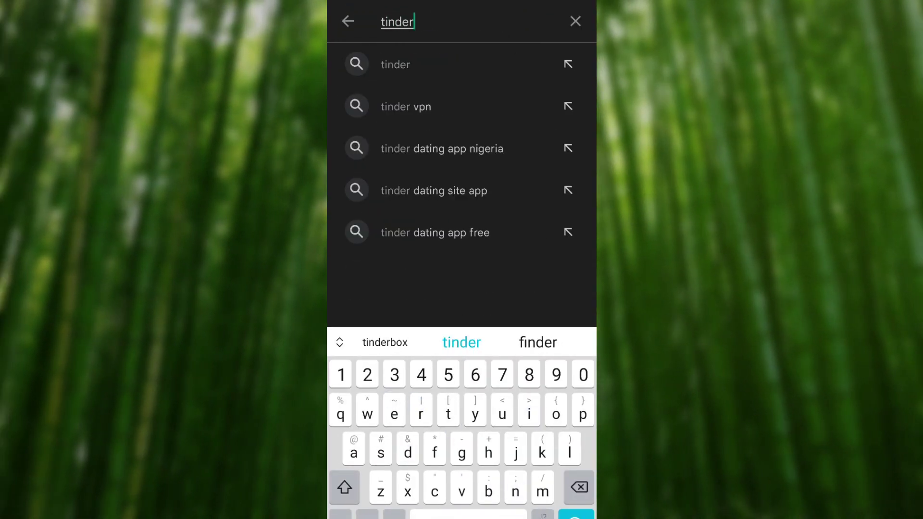
key(Return)
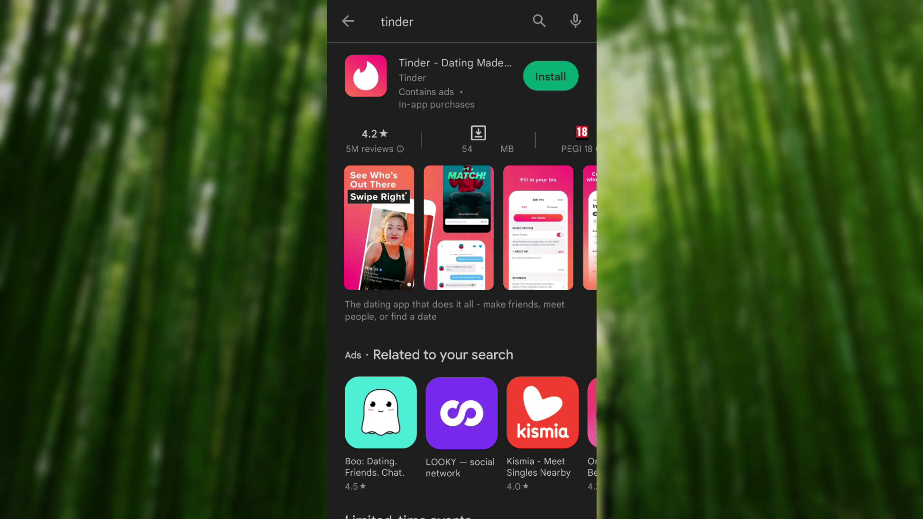
click(433, 70)
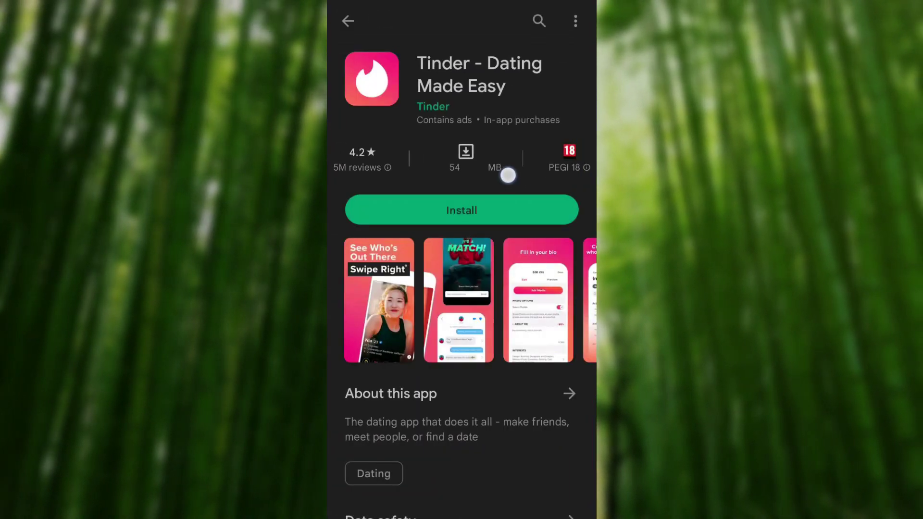
drag(507, 172, 406, 172)
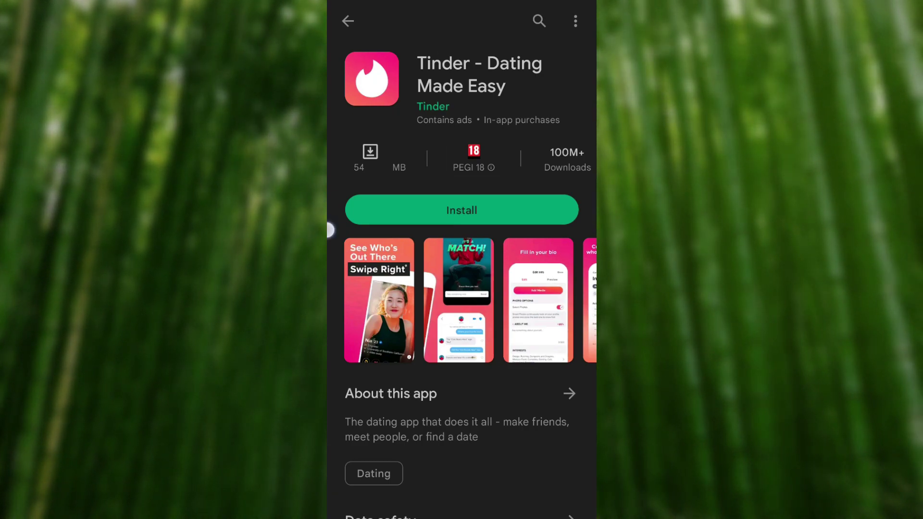
key(Escape)
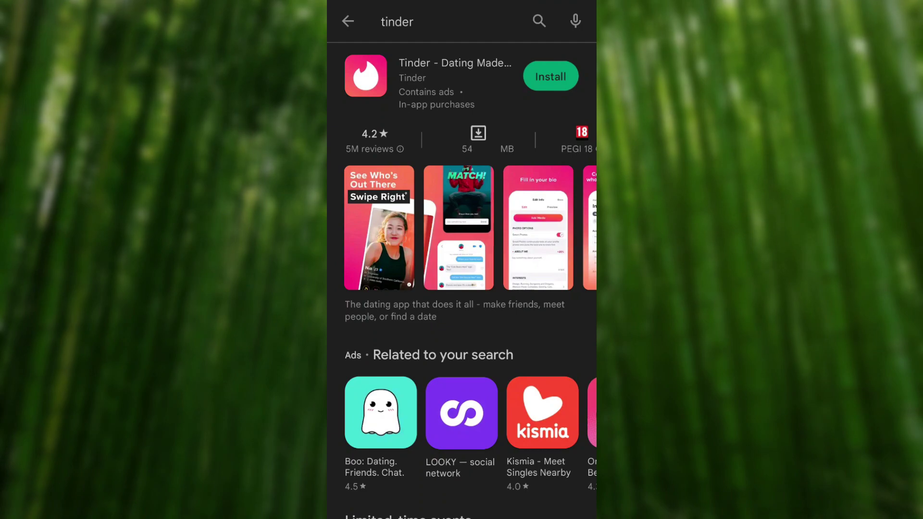
- Enable Play Store parental controls by setting and confirming a content PIN
drag(346, 243, 396, 296)
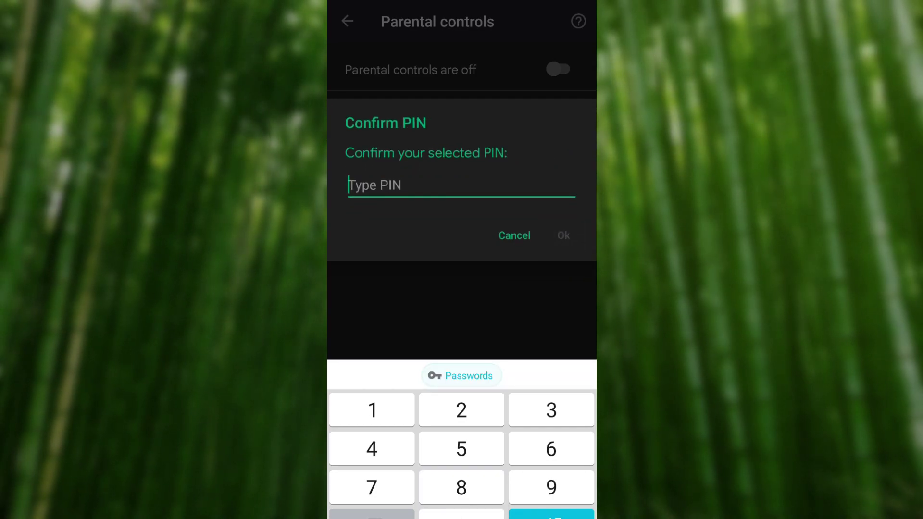
text(0000)
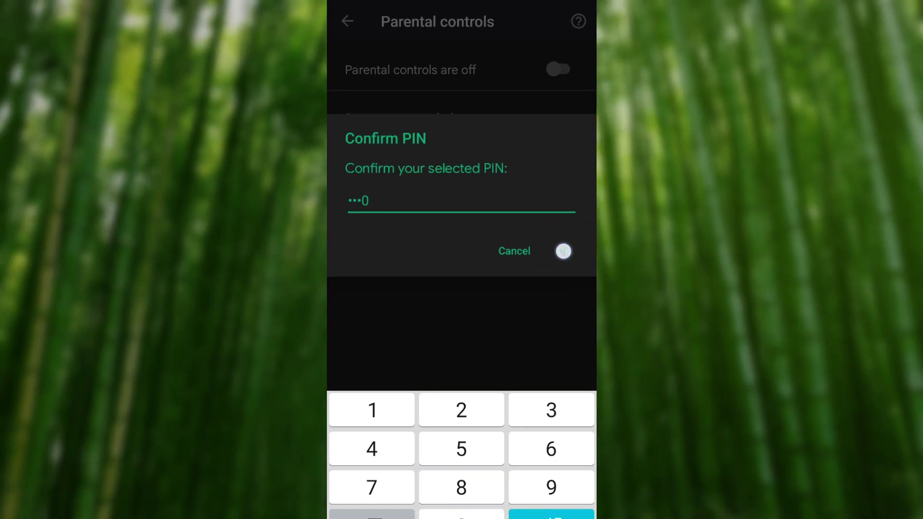
click(564, 251)
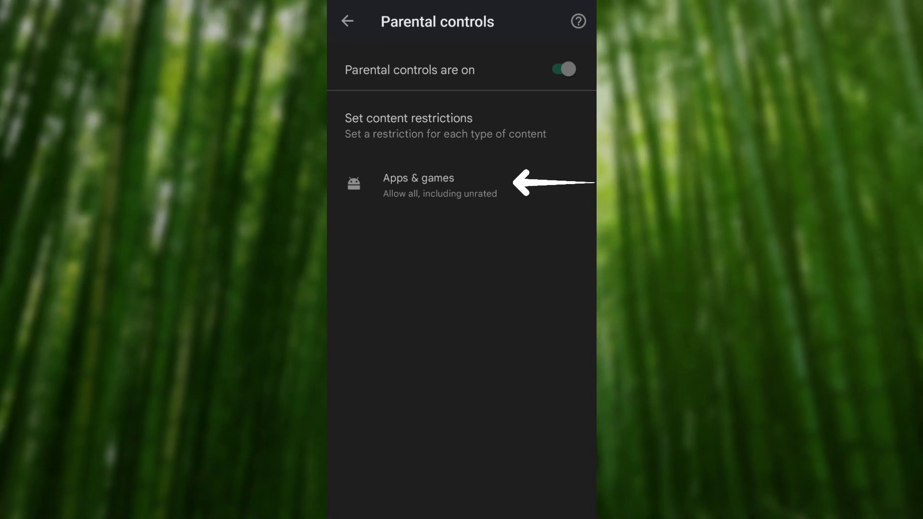
- Change the Apps & games rating from allow-all to PEGI 3 and save it
click(458, 189)
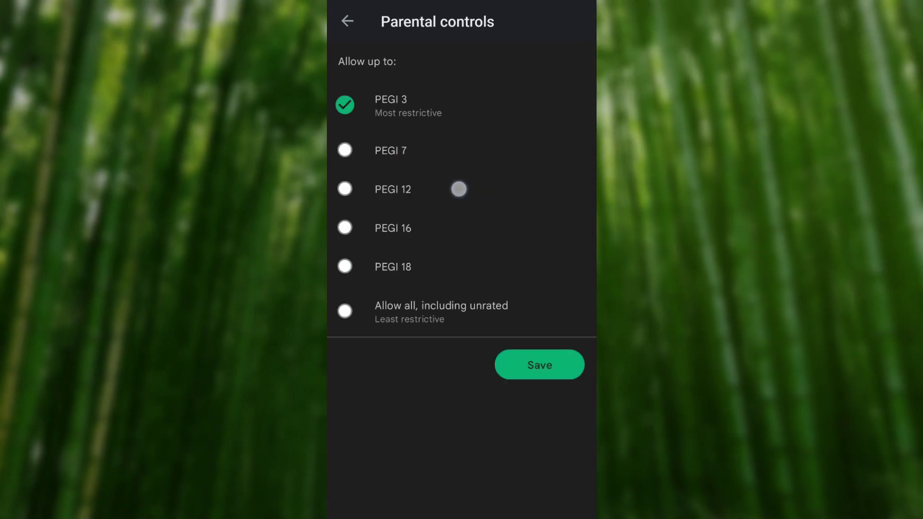
click(442, 312)
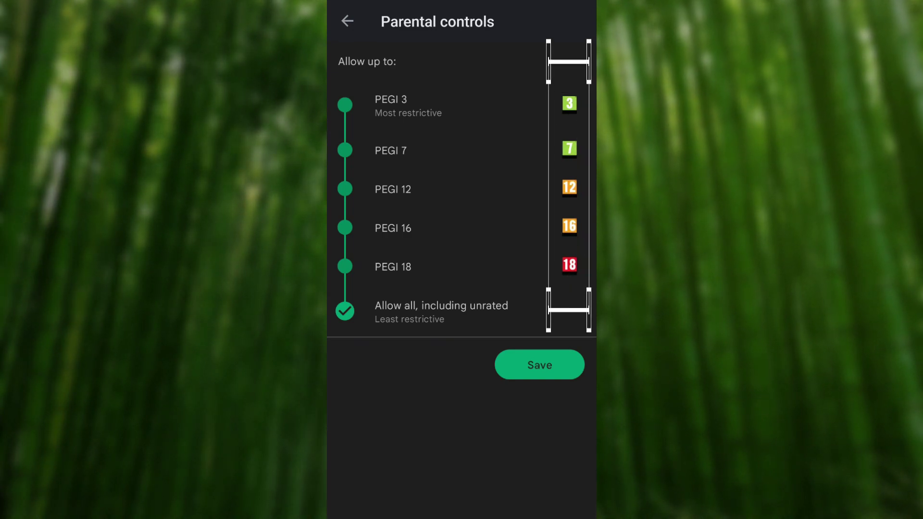
click(346, 268)
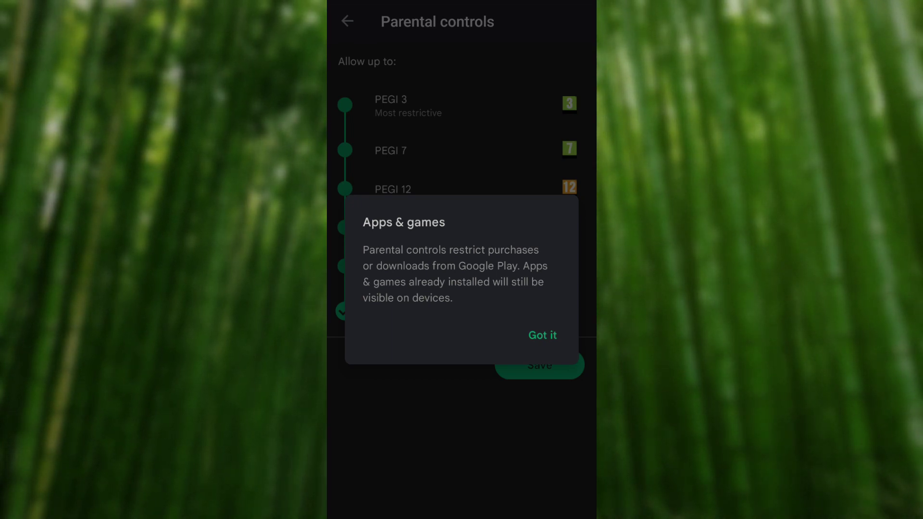
click(547, 330)
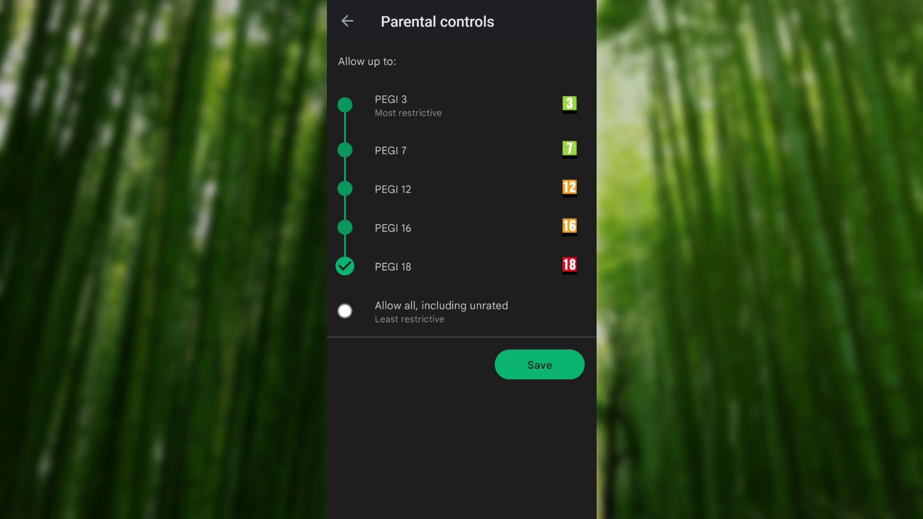
click(345, 105)
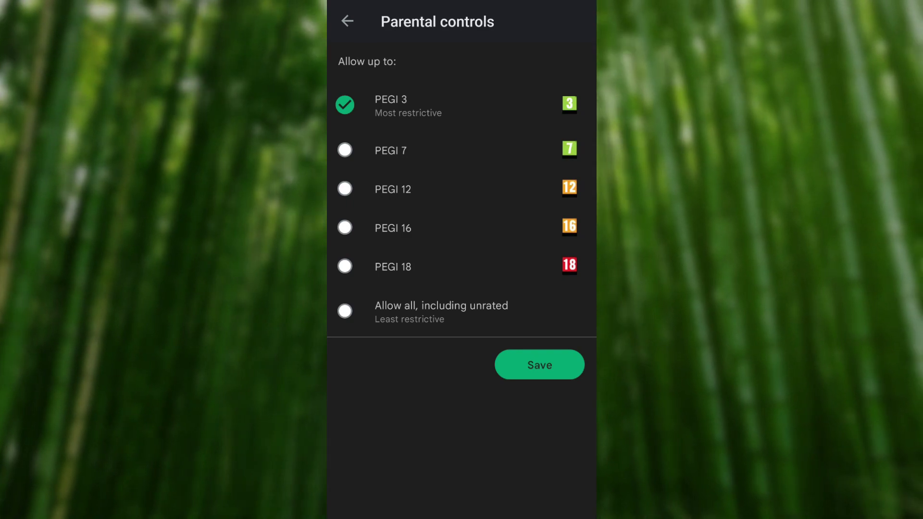
click(548, 365)
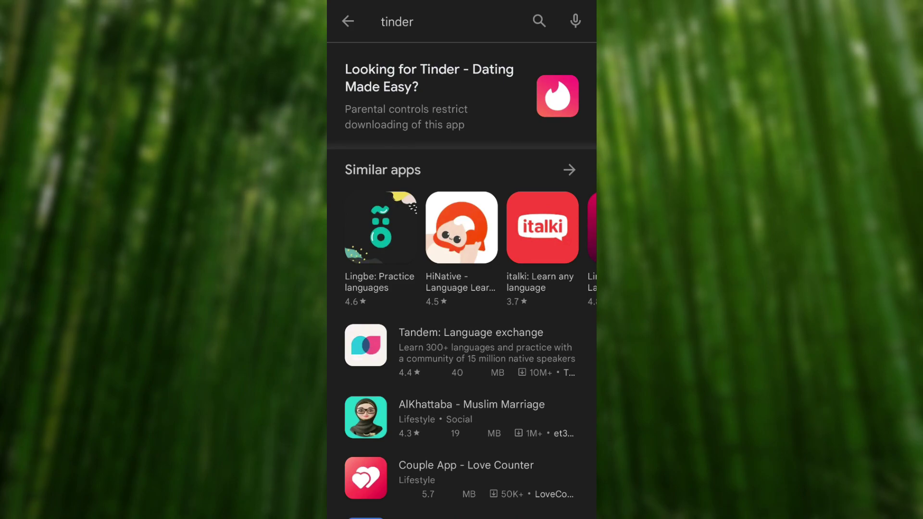
- Rerun the pubg and tiktok searches, confirming PUBG MOBILE and TikTok aren't listed
click(347, 21)
click(432, 21)
click(396, 105)
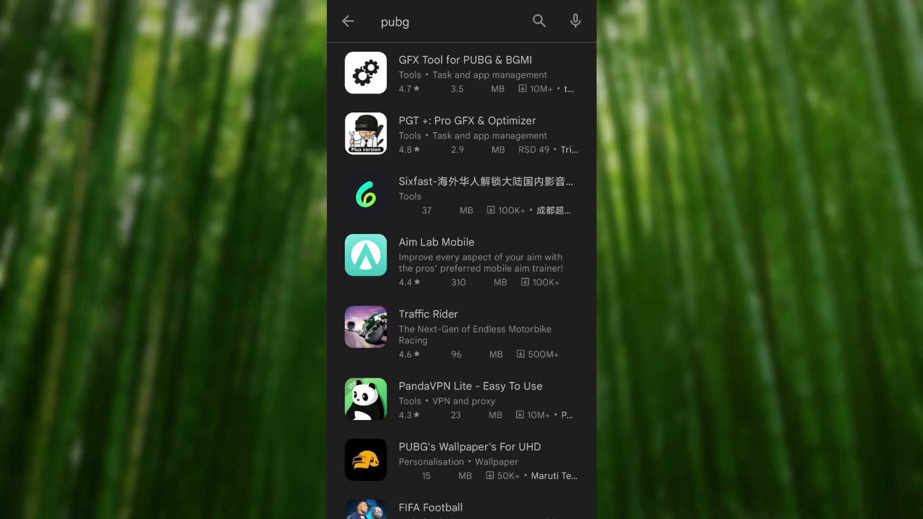
click(433, 20)
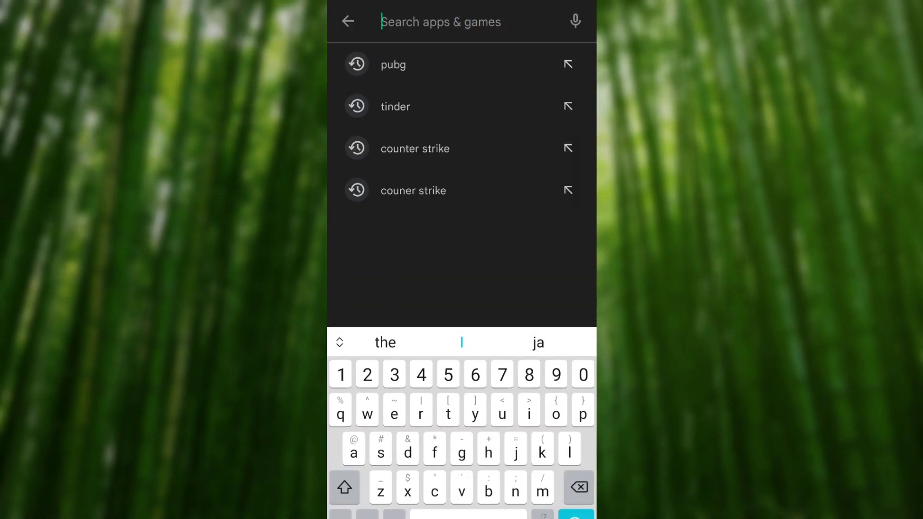
text(tiktok)
click(426, 66)
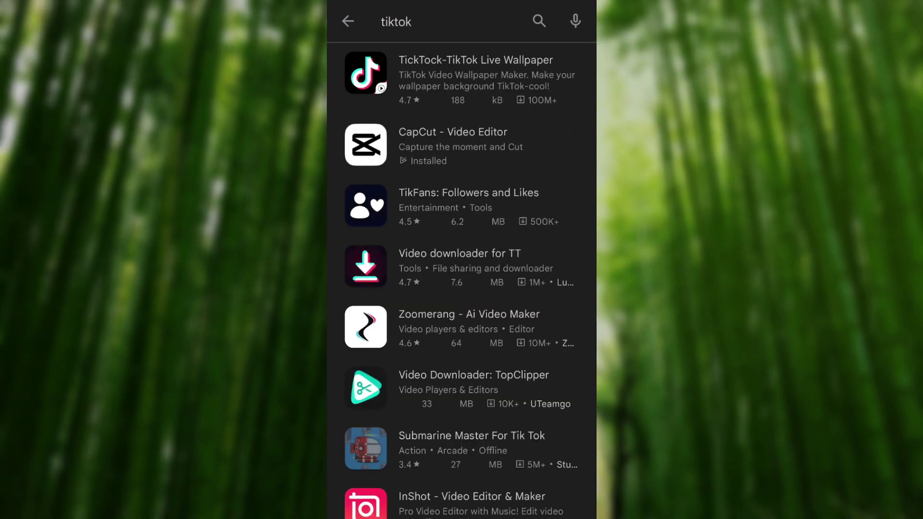